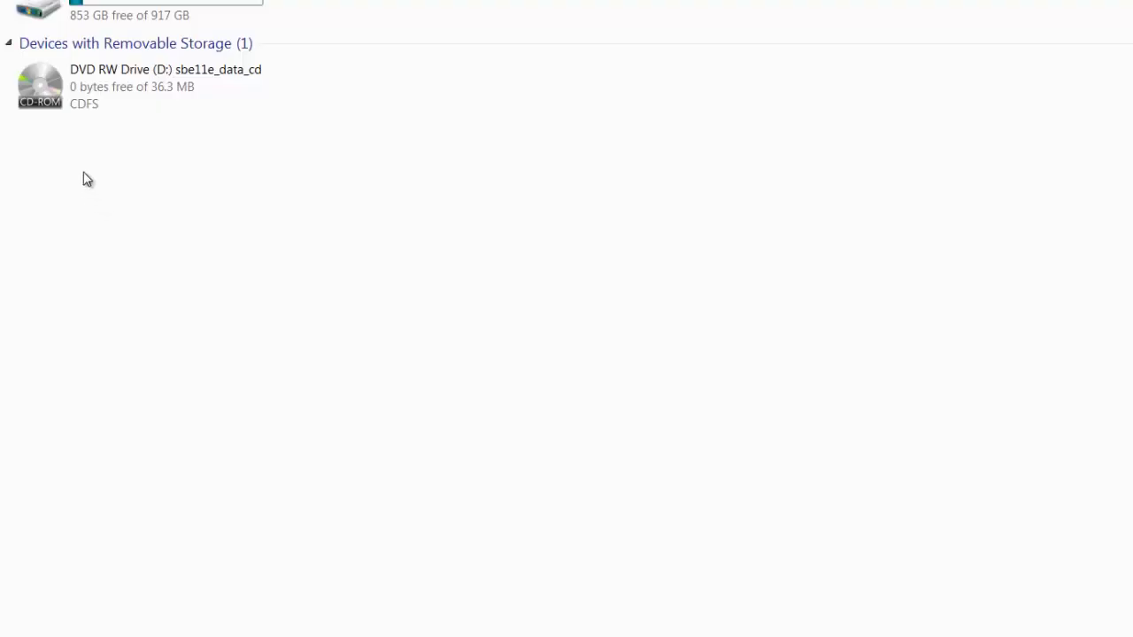
Open the DVD RW Drive (D:) and select the Install_DDXL_Student installer
{"action": "left_click", "coordinate": [59, 88]}
{"action": "double_click", "coordinate": [59, 87]}
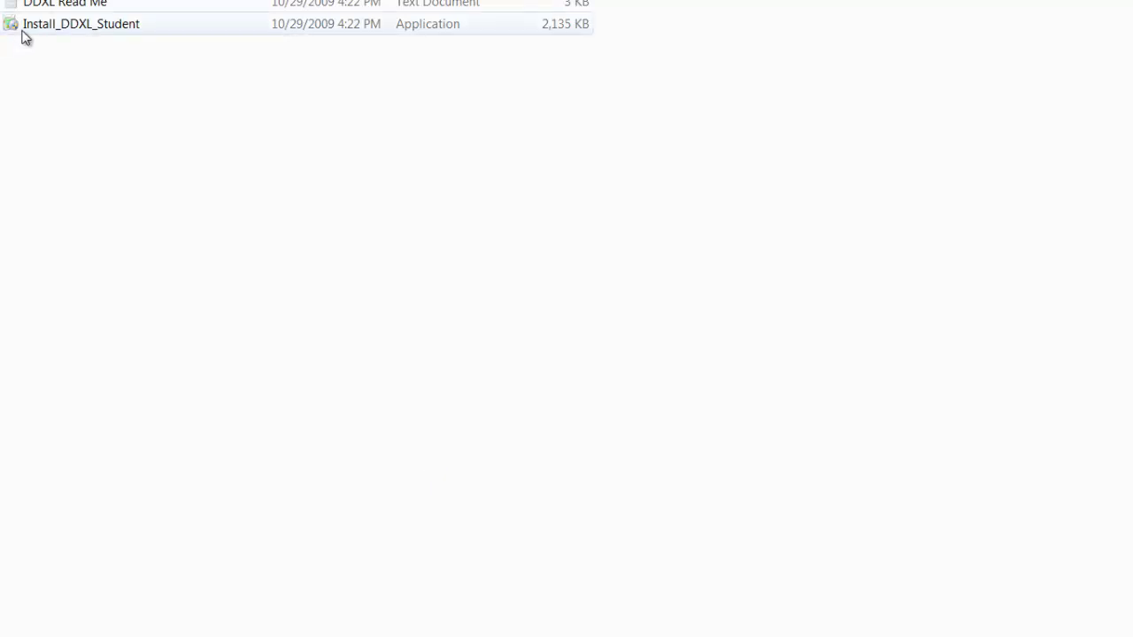
{"action": "left_click", "coordinate": [24, 32]}
Run Install_DDXL_Student, copy the C:\Program Files (x86)\ path, and install DDXL Student 2.2.1
{"action": "double_click", "coordinate": [24, 36]}
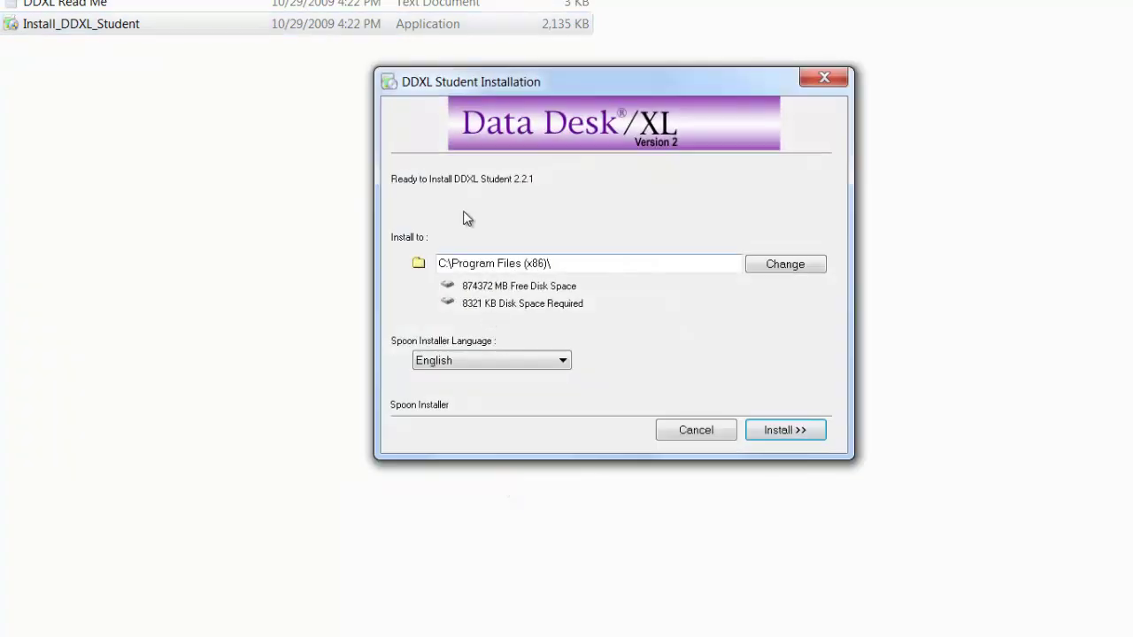
{"action": "left_click_drag", "start_coordinate": [555, 264], "coordinate": [437, 255]}
{"action": "key", "text": "ctrl+c"}
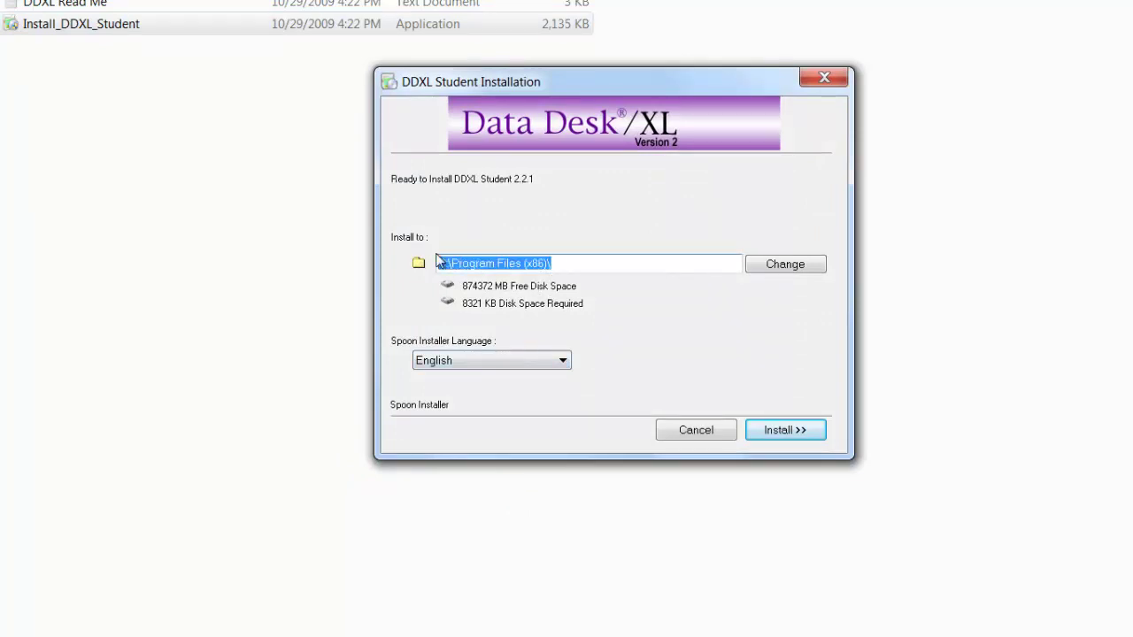
{"action": "left_click", "coordinate": [808, 434]}
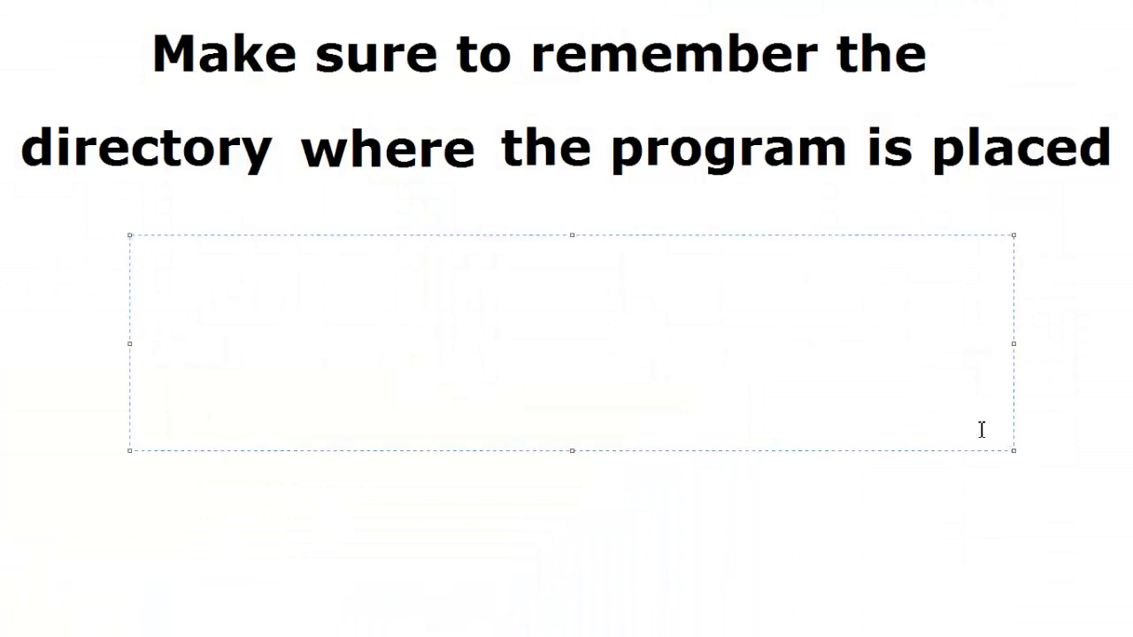
Paste the C:\Program Files (x86)\ install path into the slide's text box and select it
{"action": "key", "text": "ctrl+v"}
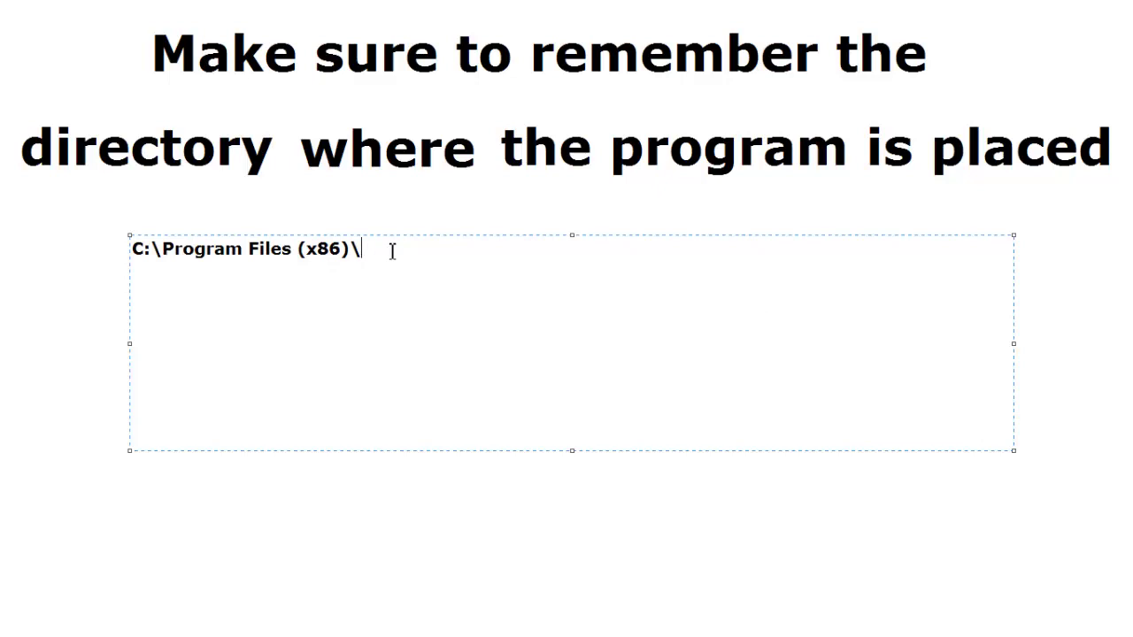
{"action": "left_click_drag", "start_coordinate": [394, 251], "coordinate": [118, 239]}
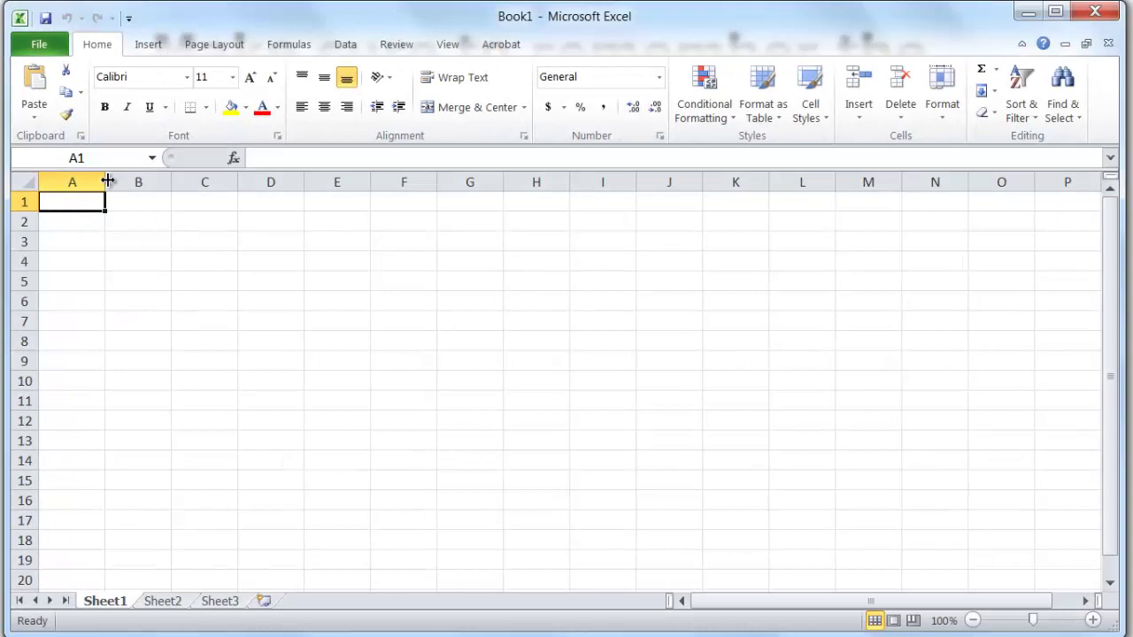
Open Excel Options from the File menu on the Add-Ins category, with Excel Add-ins set for managing
{"action": "left_click", "coordinate": [40, 49]}
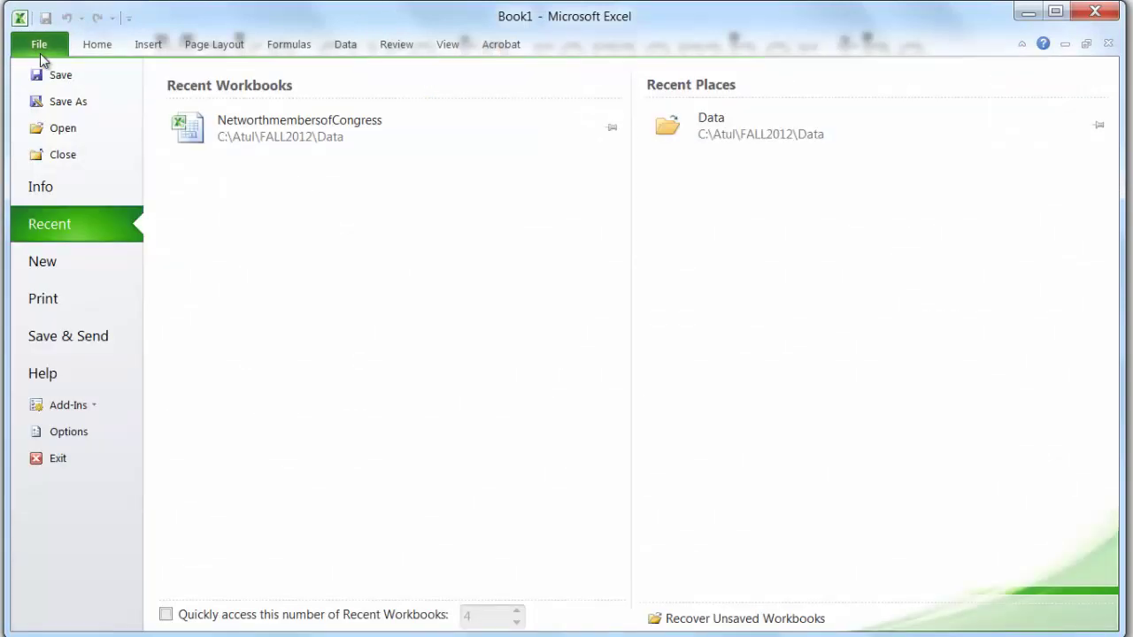
{"action": "left_click", "coordinate": [64, 405]}
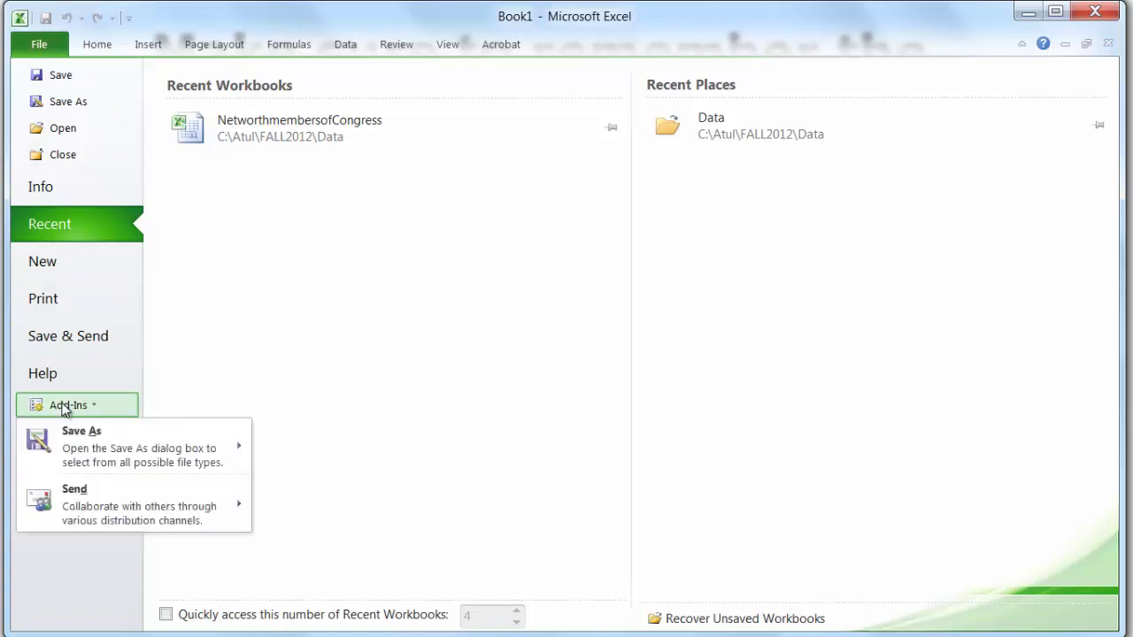
{"action": "left_click", "coordinate": [63, 407]}
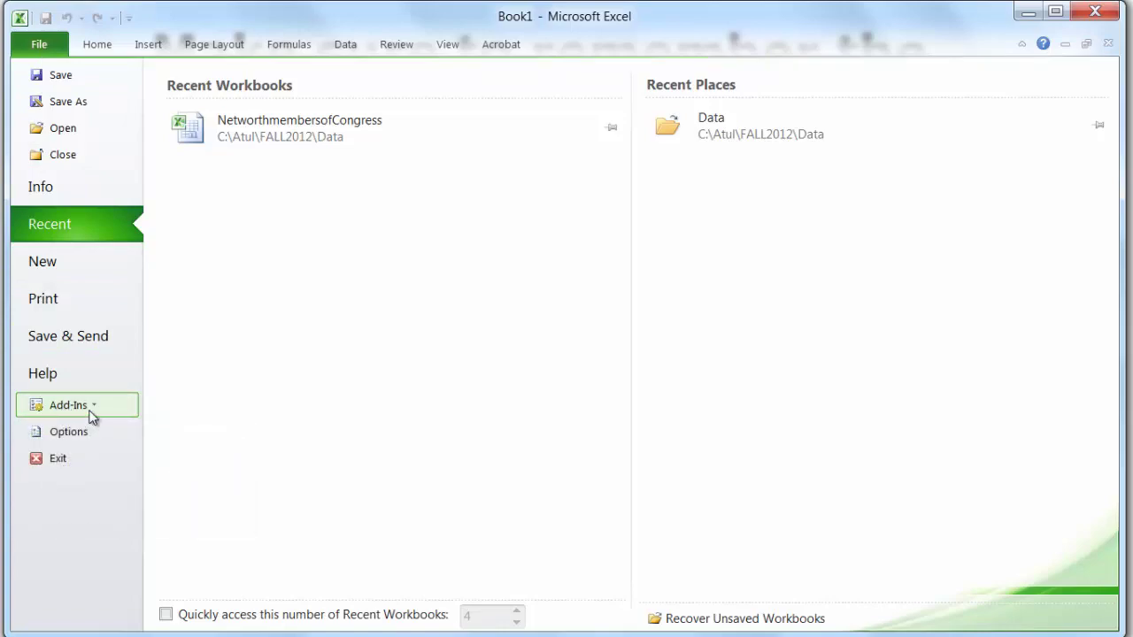
{"action": "left_click", "coordinate": [61, 432]}
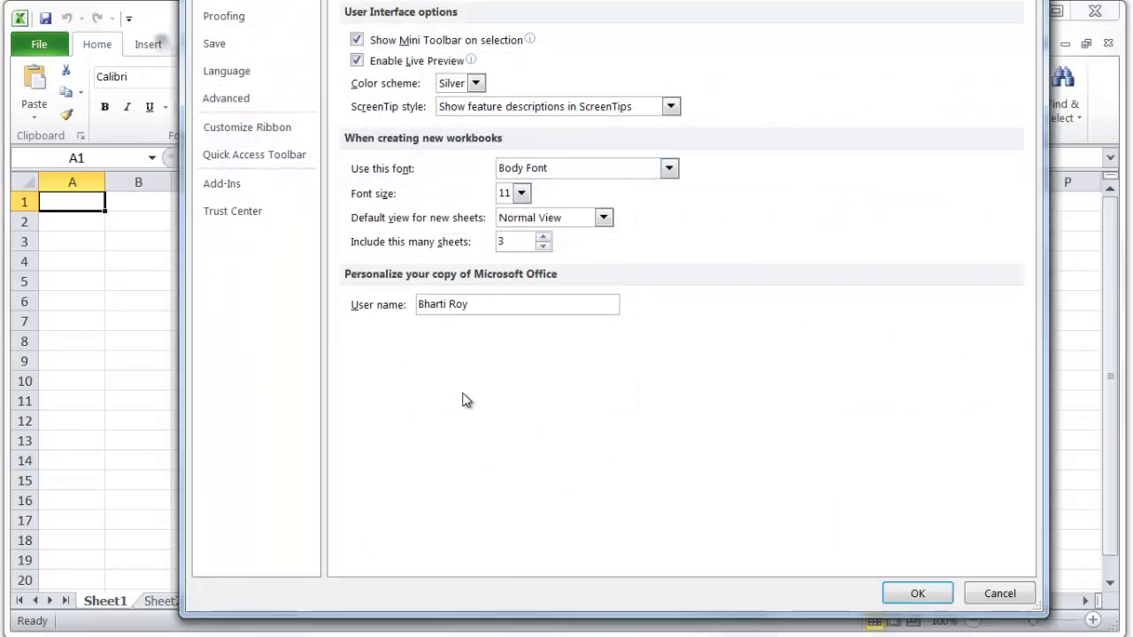
{"action": "left_click", "coordinate": [228, 186]}
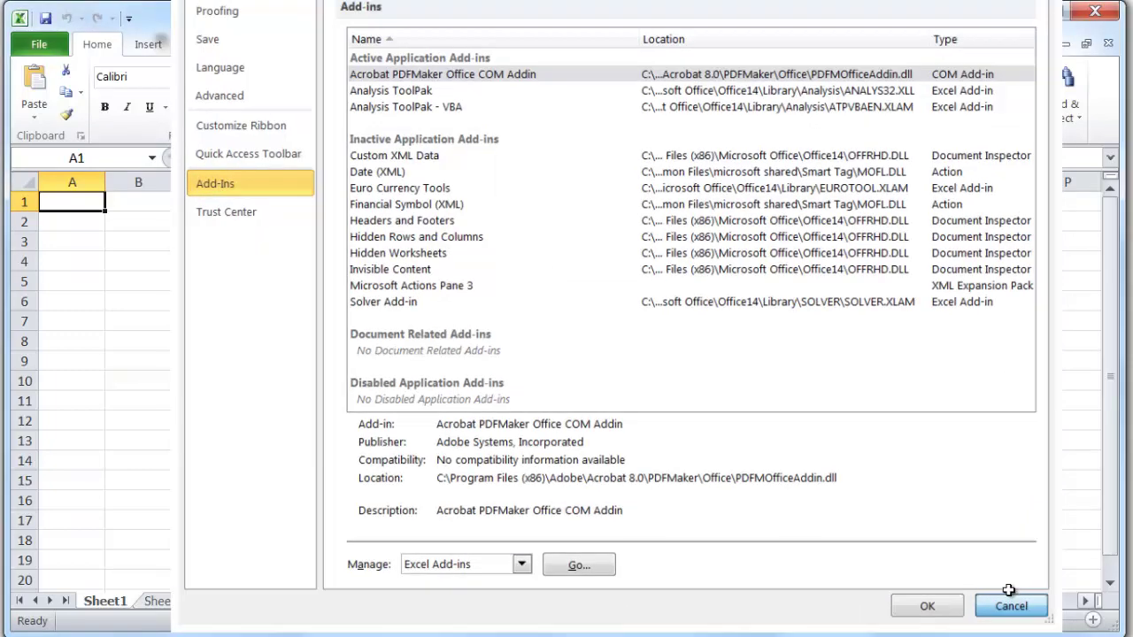
{"action": "left_click", "coordinate": [1004, 593]}
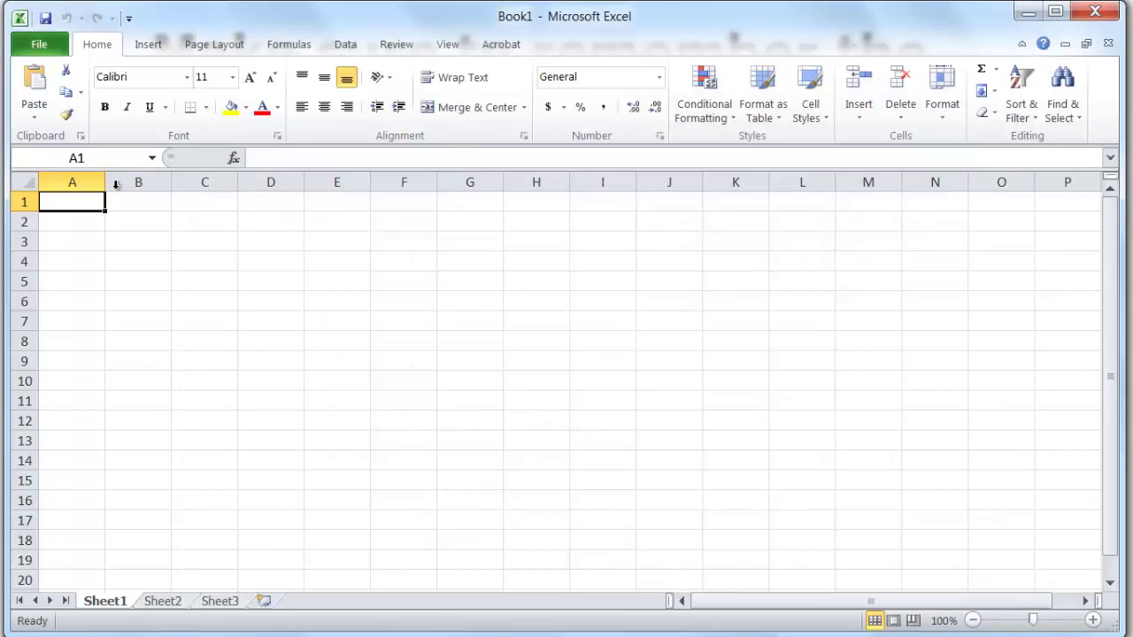
{"action": "left_click", "coordinate": [39, 46]}
{"action": "left_click", "coordinate": [93, 436]}
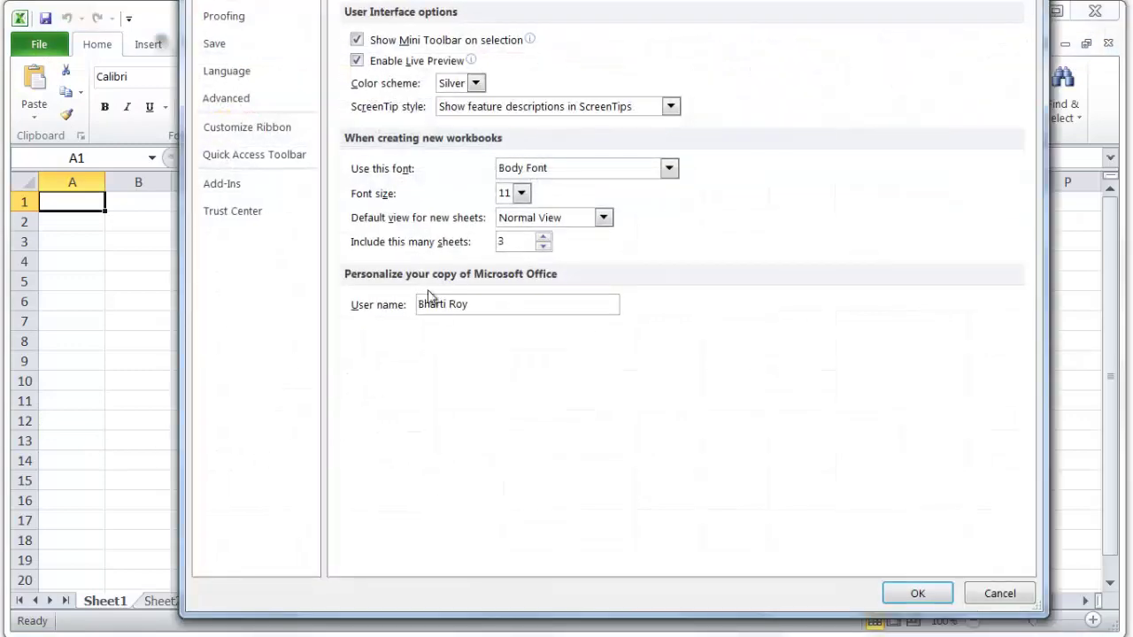
{"action": "left_click", "coordinate": [237, 186]}
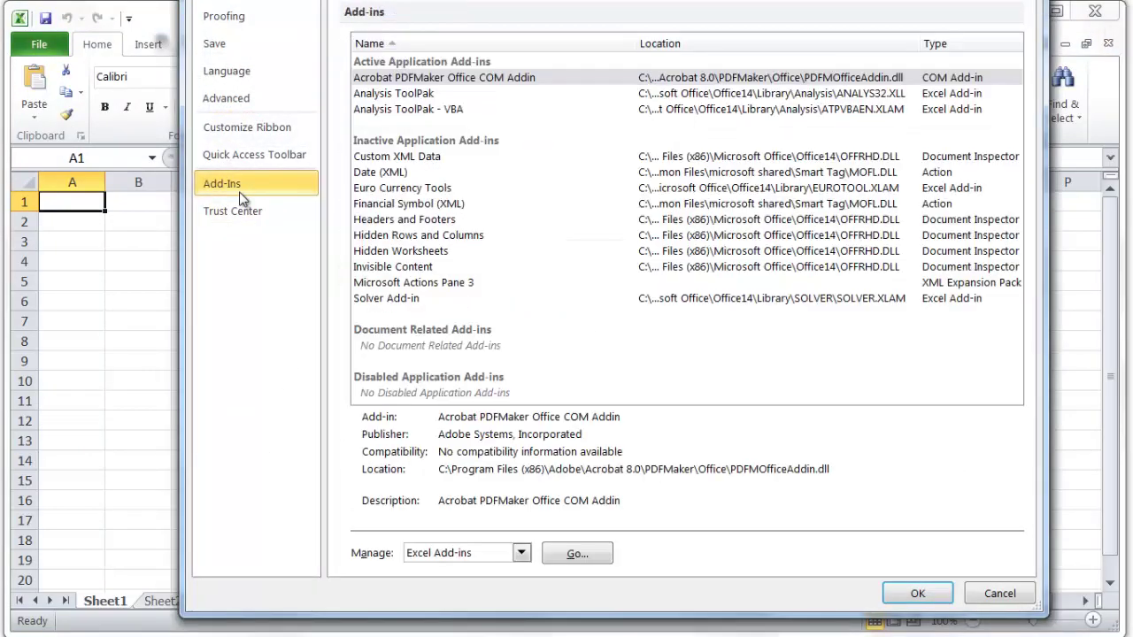
Open the Excel Add-ins manager and tick Solver Add-in
{"action": "left_click", "coordinate": [593, 559]}
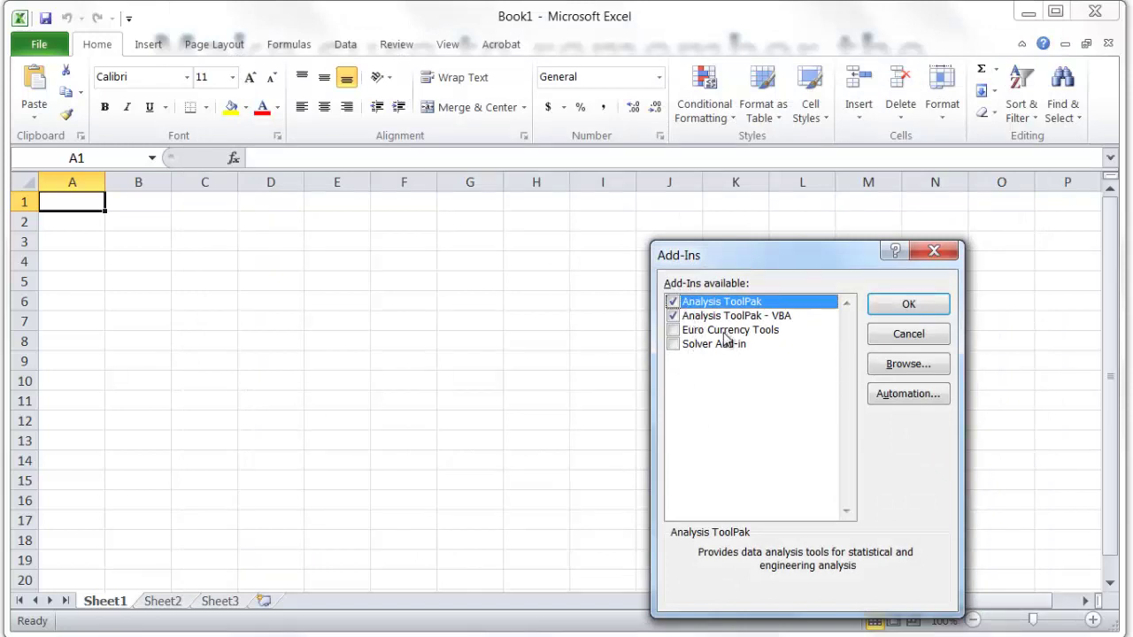
{"action": "left_click", "coordinate": [674, 345]}
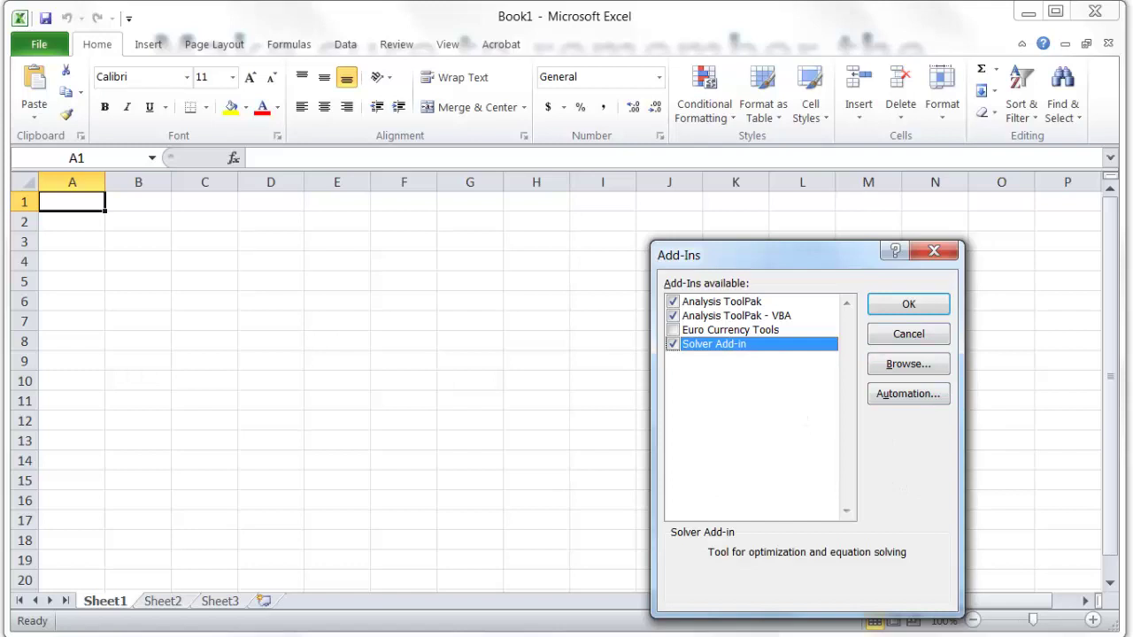
Browse to C:\Program Files (x86)\DDXL and load the DDXL Add-In file
{"action": "left_click", "coordinate": [919, 371]}
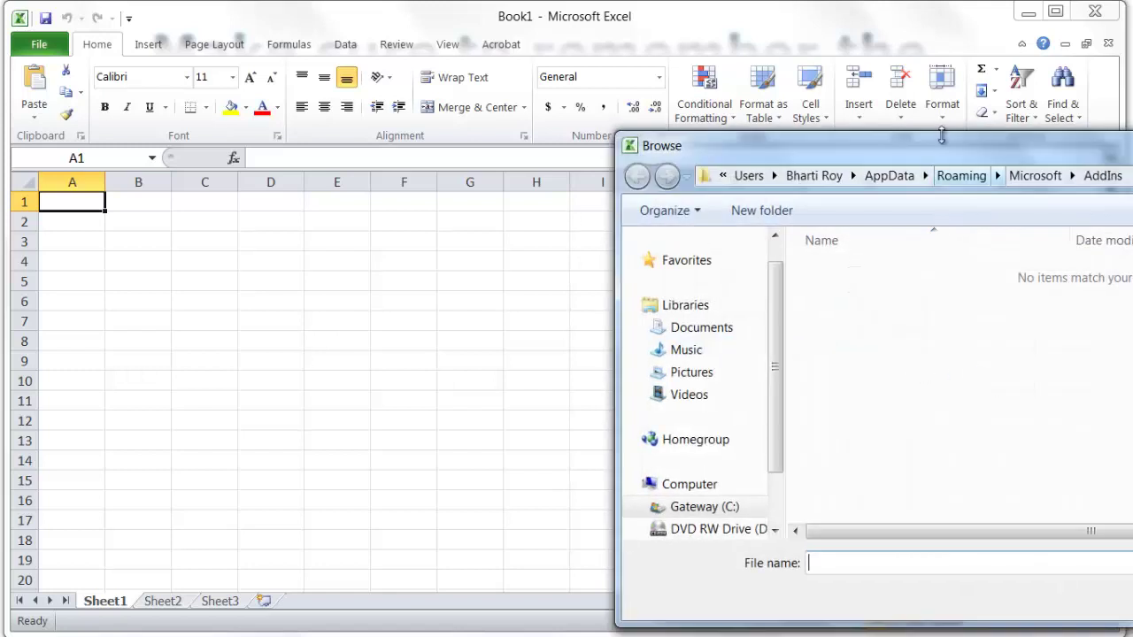
{"action": "left_click_drag", "start_coordinate": [948, 146], "coordinate": [611, 91]}
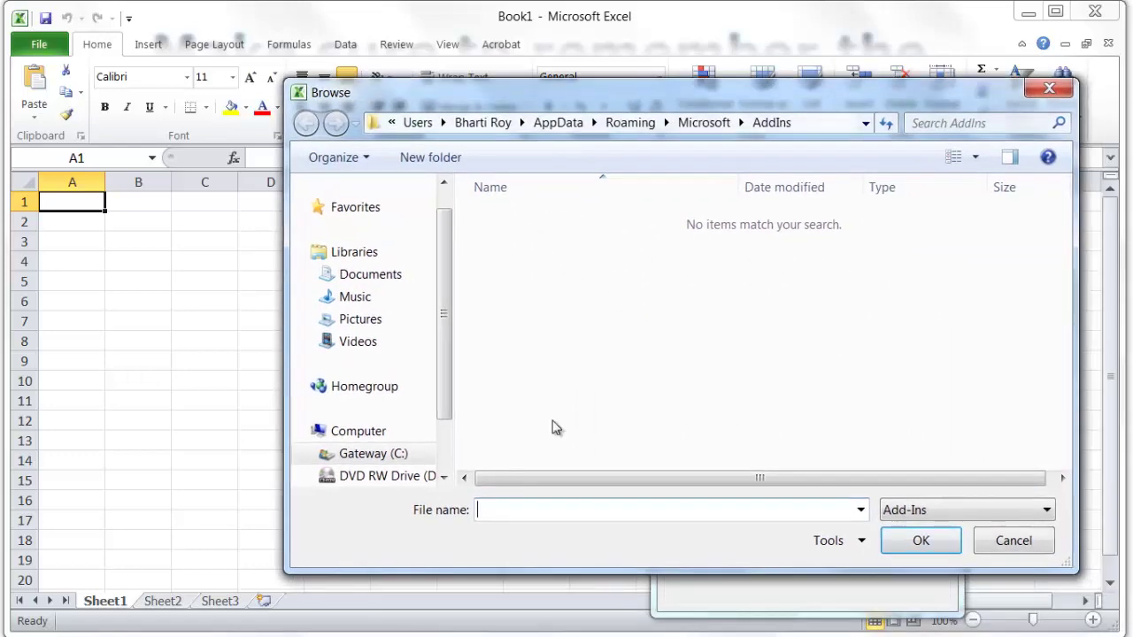
{"action": "left_click", "coordinate": [334, 453]}
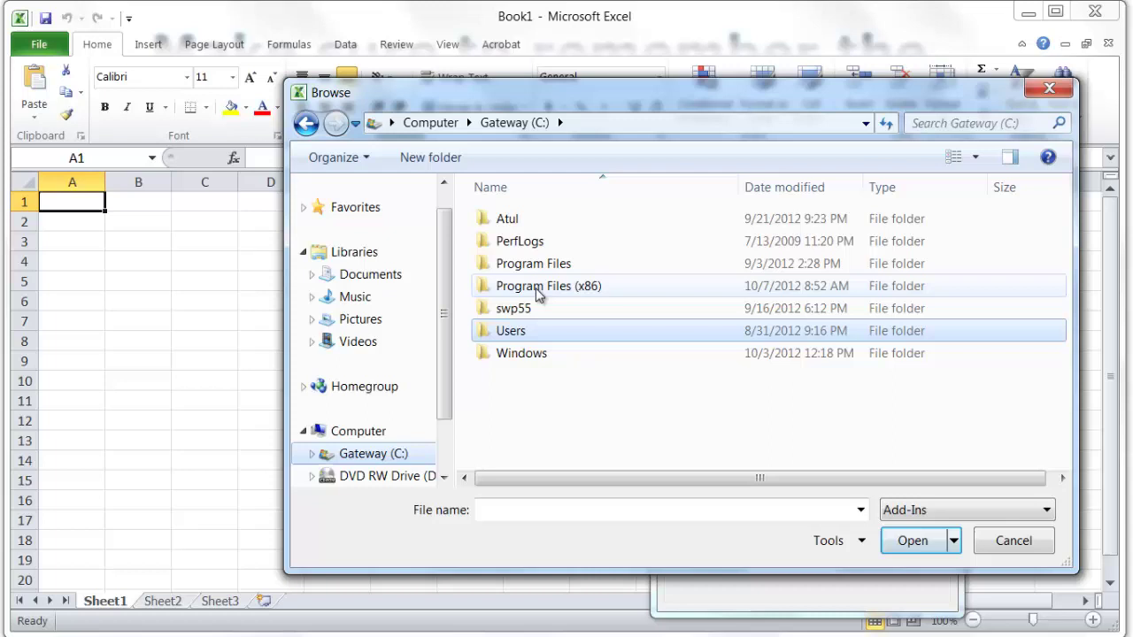
{"action": "left_click", "coordinate": [493, 296]}
{"action": "double_click", "coordinate": [493, 296]}
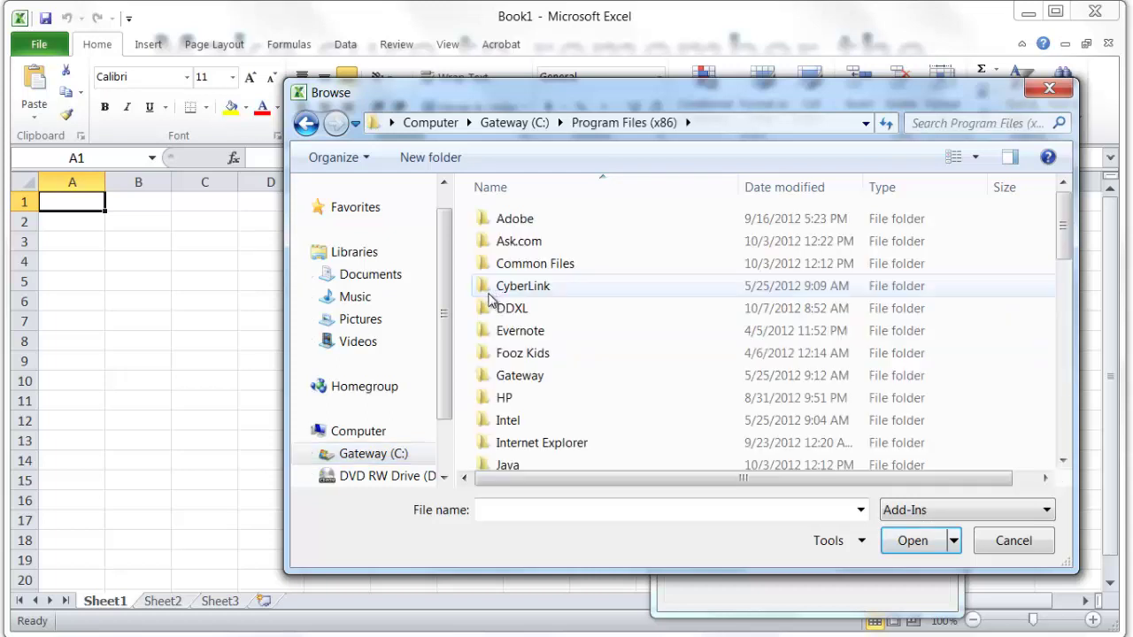
{"action": "double_click", "coordinate": [485, 311]}
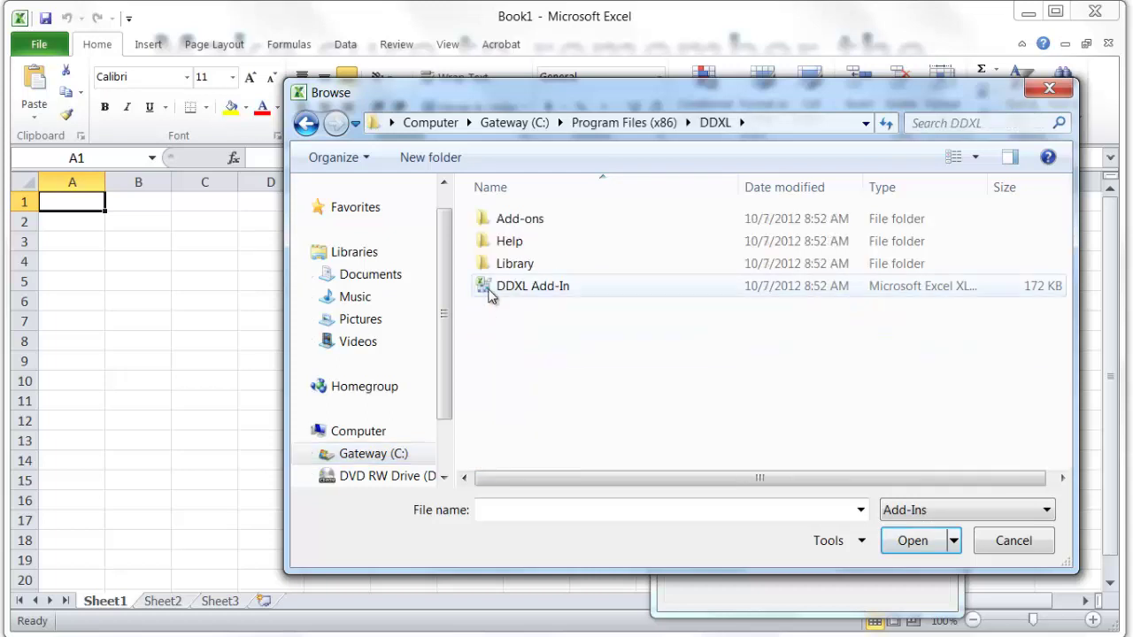
{"action": "double_click", "coordinate": [493, 286]}
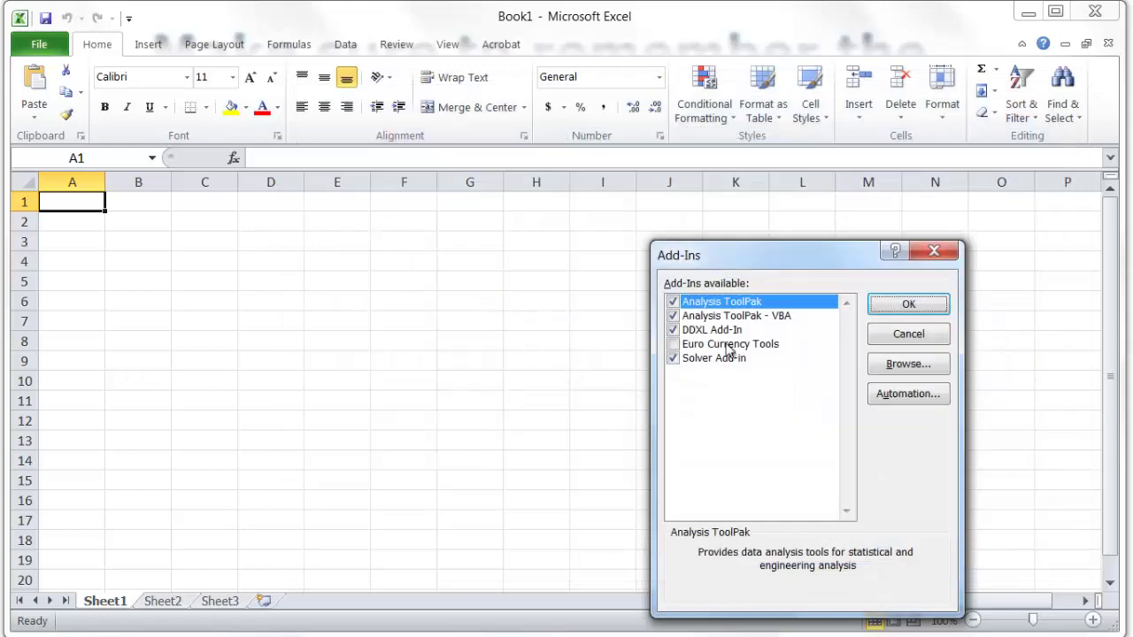
Confirm enabling DDXL, dismiss its thank-you message, and show the Add-Ins tab's DDXL menu
{"action": "left_click", "coordinate": [909, 305]}
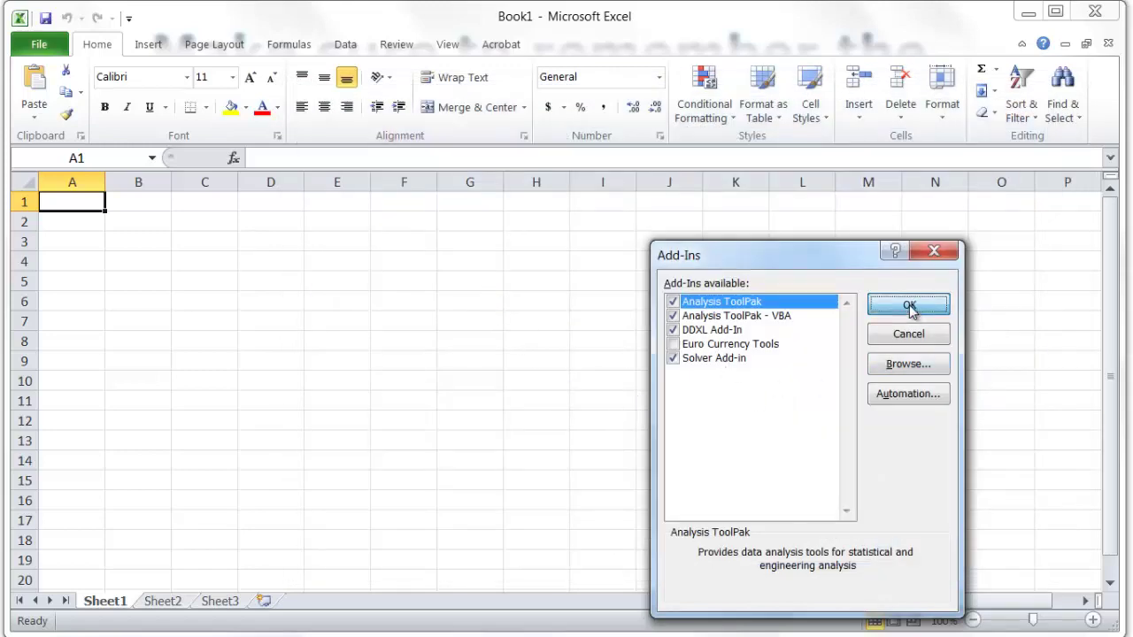
{"action": "left_click", "coordinate": [628, 311]}
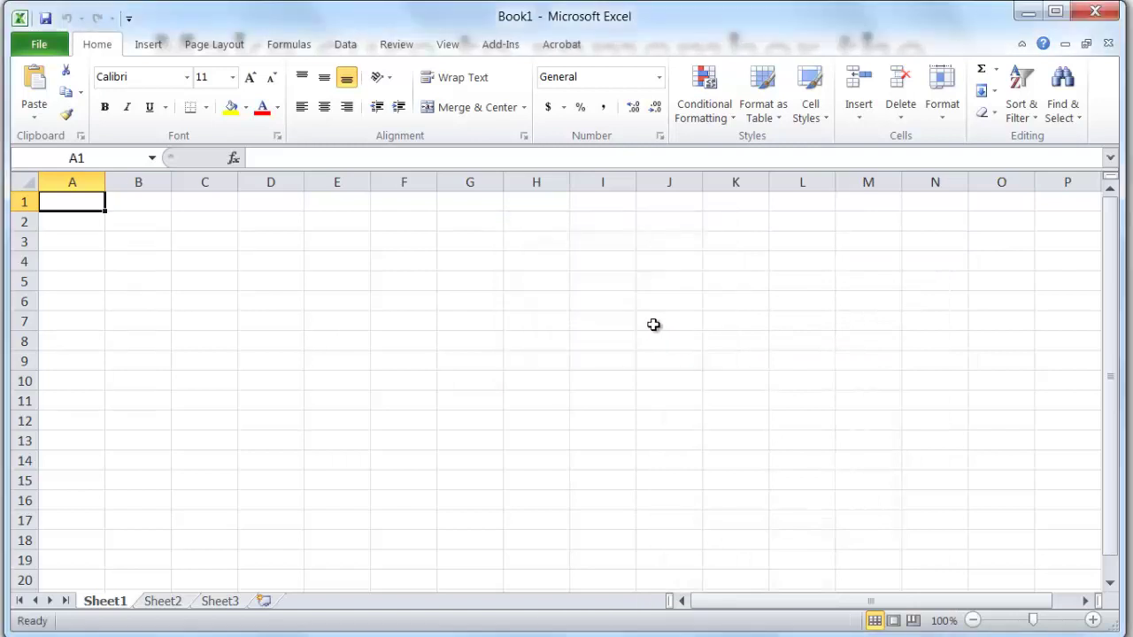
{"action": "left_click", "coordinate": [501, 44]}
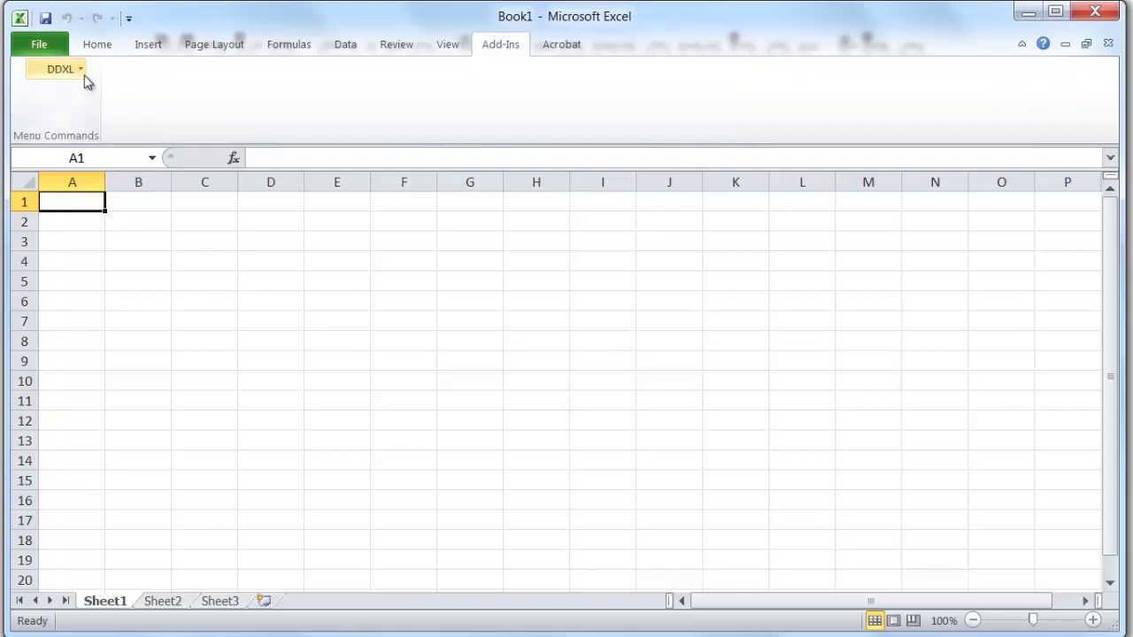
Open the NetworthmembersofCongress workbook from Gateway (C:) > FALL2012 > Data
{"action": "left_click", "coordinate": [51, 51]}
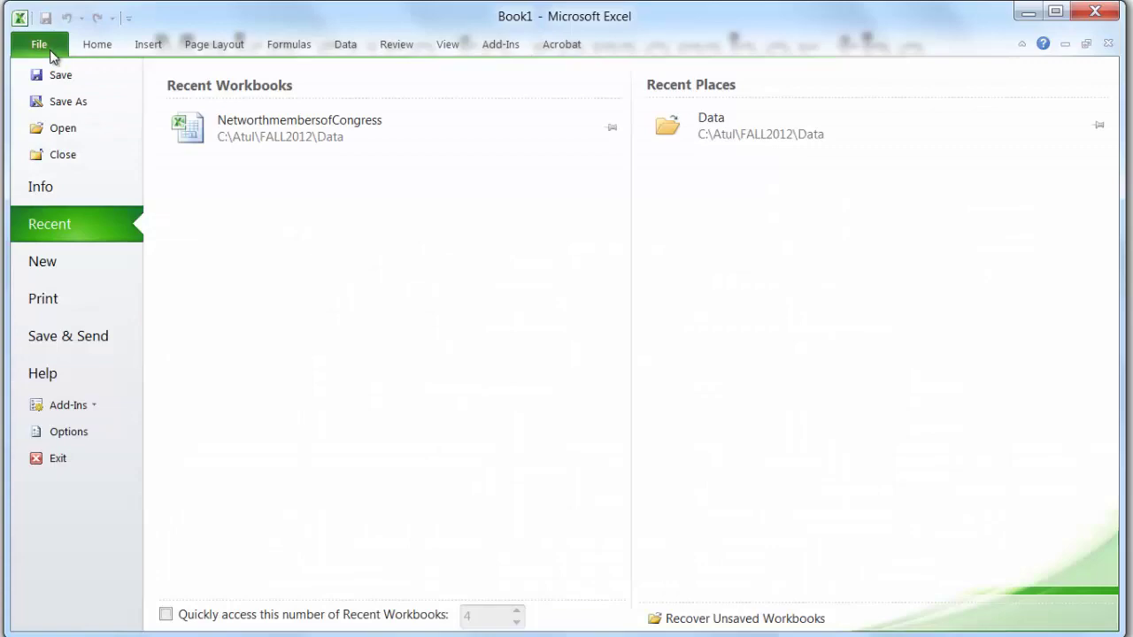
{"action": "left_click", "coordinate": [63, 134]}
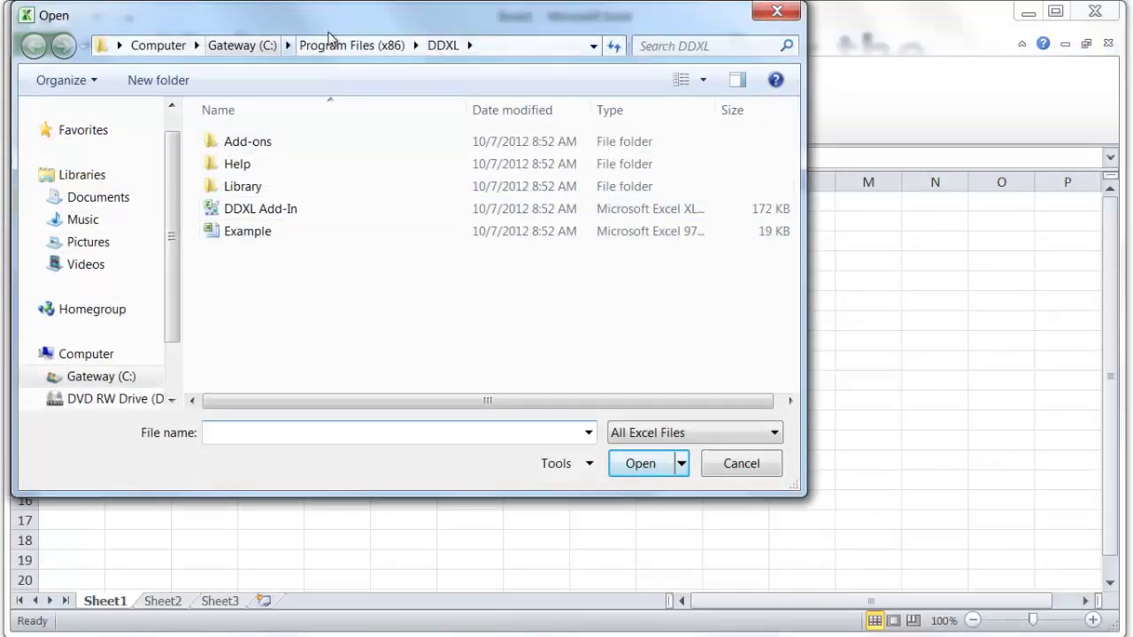
{"action": "left_click", "coordinate": [182, 46]}
{"action": "double_click", "coordinate": [226, 166]}
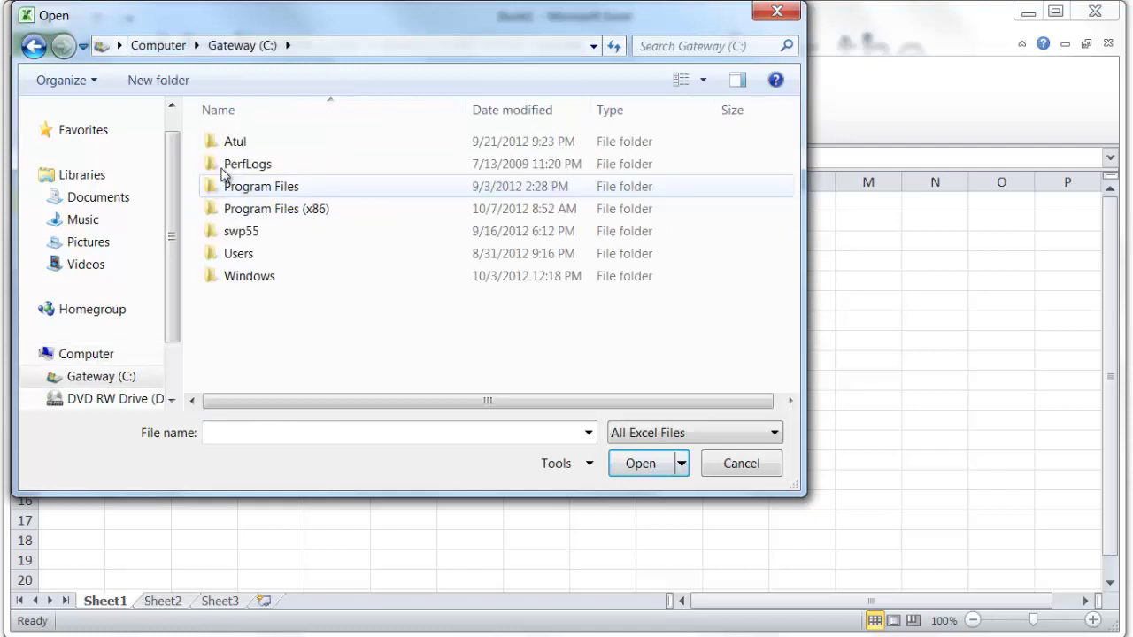
{"action": "double_click", "coordinate": [215, 145]}
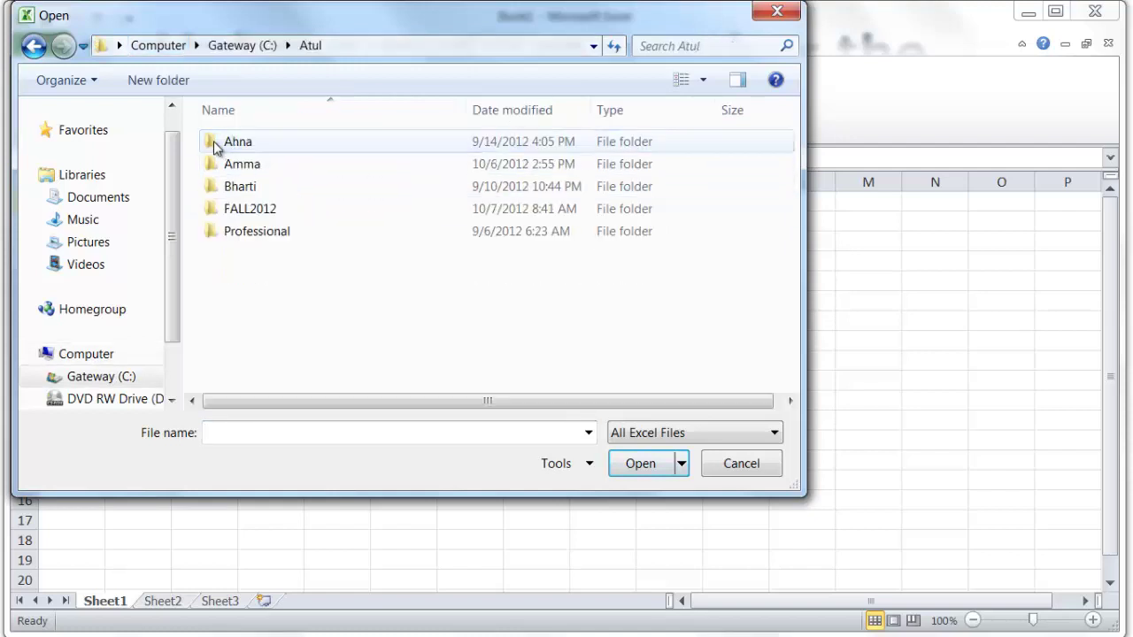
{"action": "double_click", "coordinate": [209, 207]}
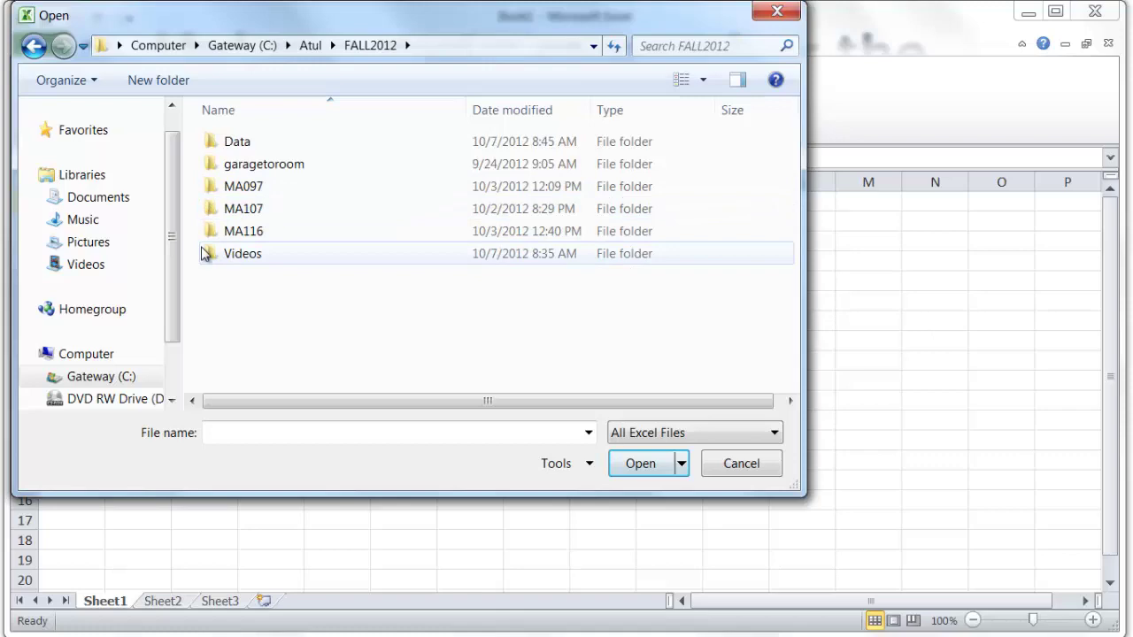
{"action": "double_click", "coordinate": [212, 142]}
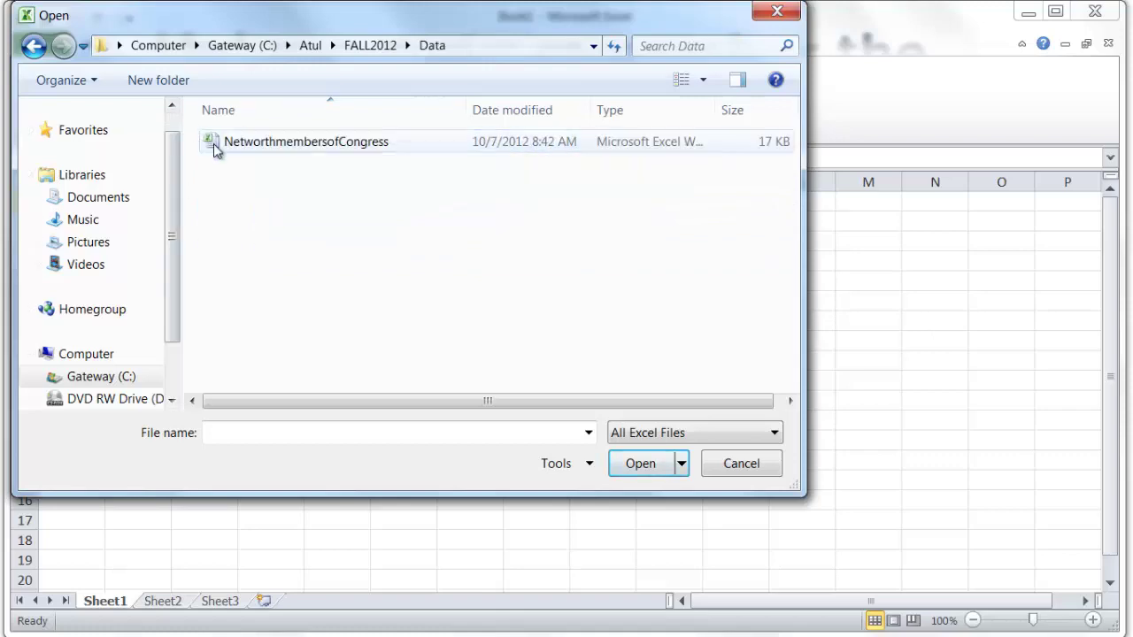
{"action": "double_click", "coordinate": [213, 144]}
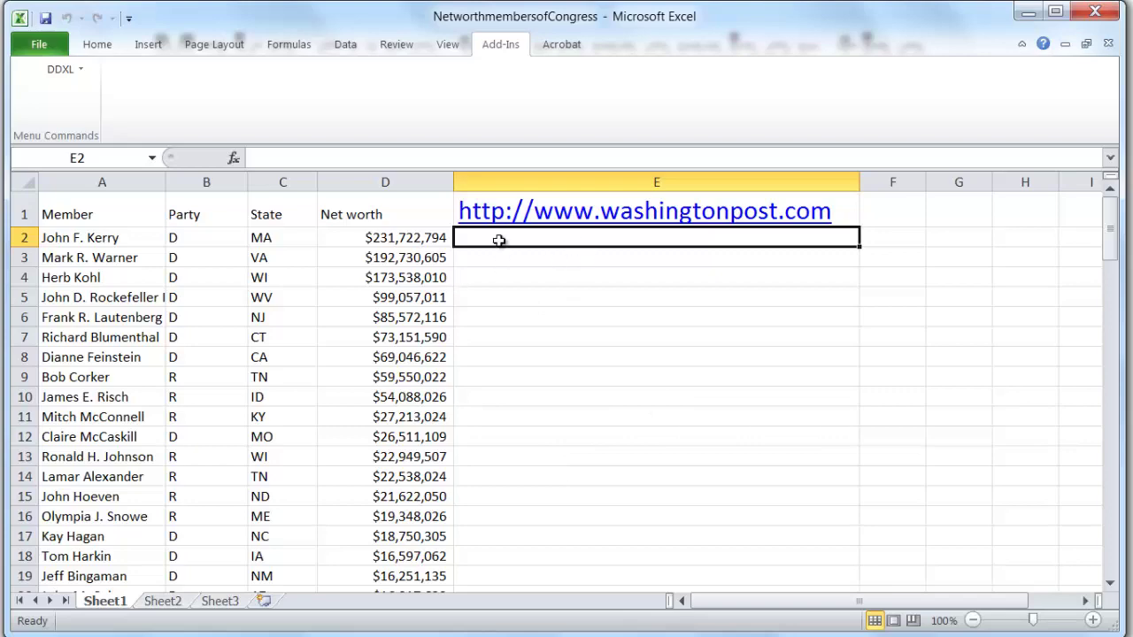
Select the Net worth column D1:D117 and open the DDXL analyses menu
{"action": "left_click", "coordinate": [360, 206]}
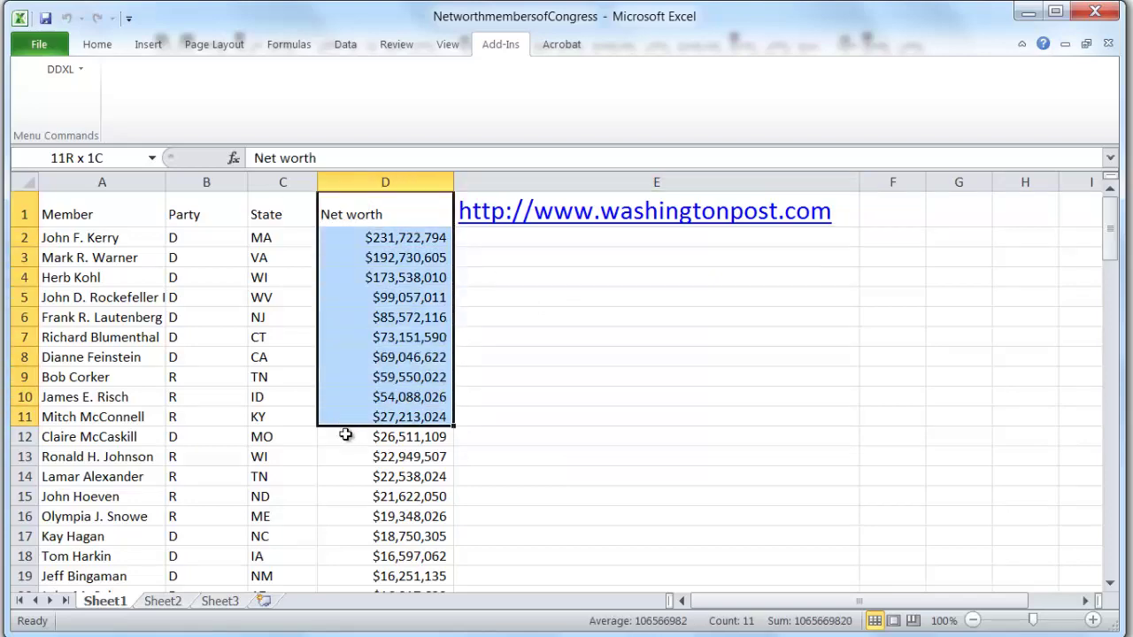
{"action": "left_click_drag", "start_coordinate": [345, 435], "coordinate": [425, 559]}
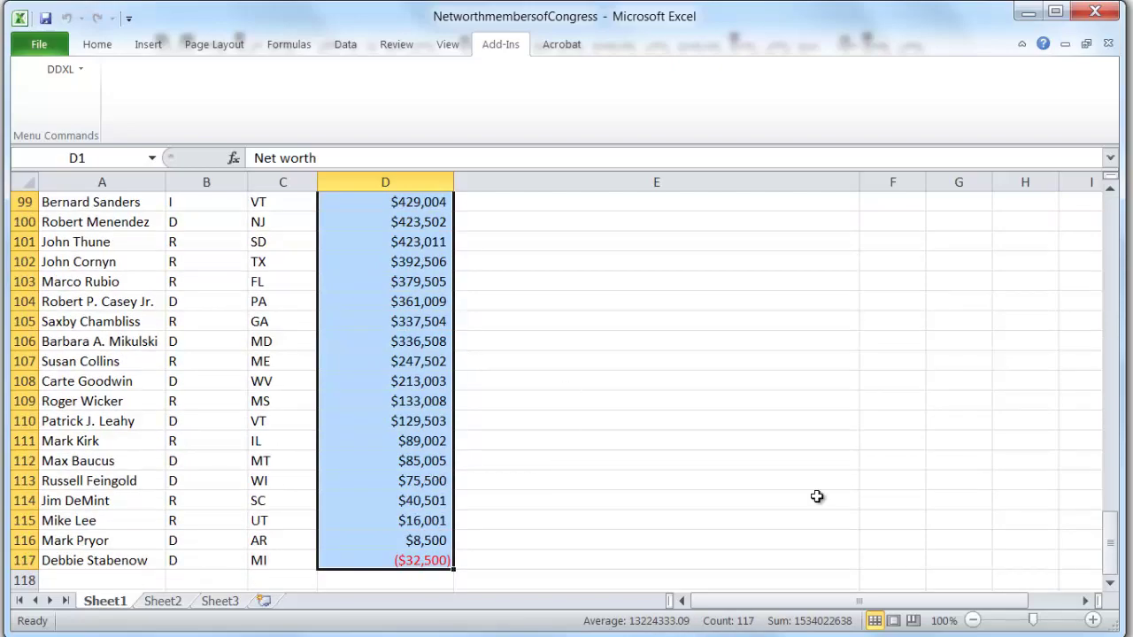
{"action": "left_click_drag", "start_coordinate": [1109, 559], "coordinate": [1090, 177]}
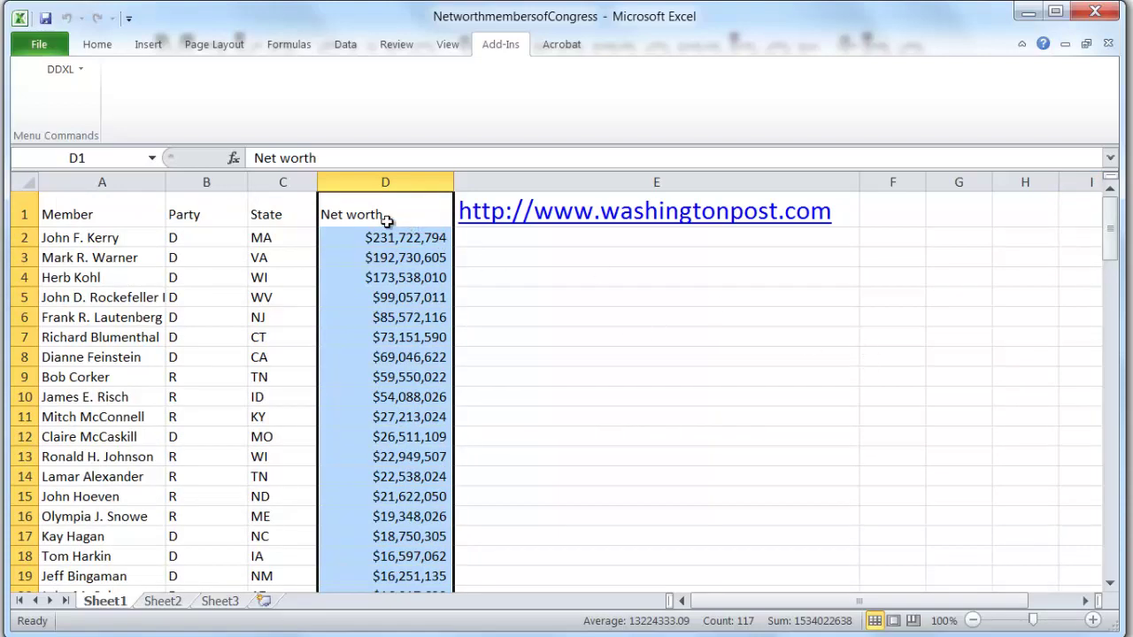
{"action": "left_click", "coordinate": [62, 69]}
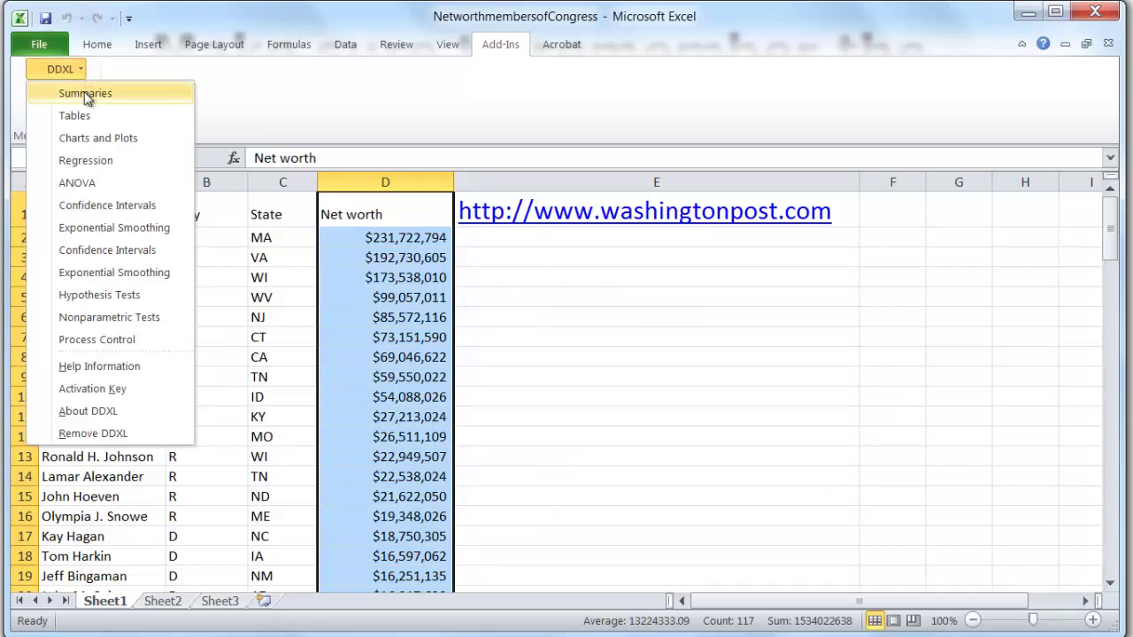
In DDXL Summaries, choose Summary of One Variable with Net worth as the quantitative variable
{"action": "left_click", "coordinate": [86, 94]}
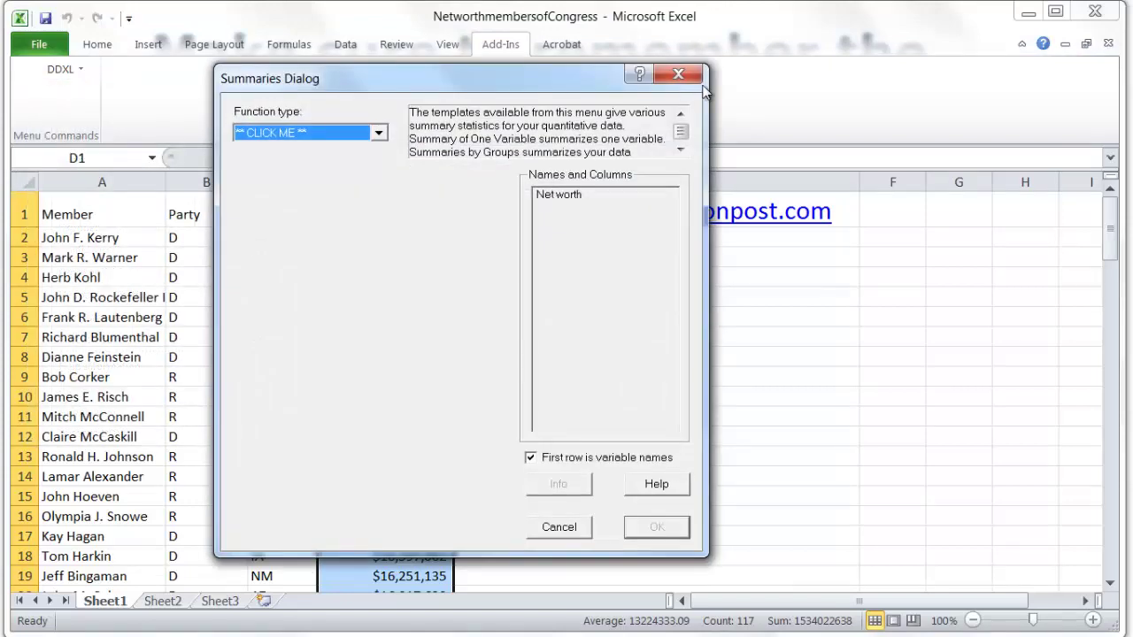
{"action": "left_click_drag", "start_coordinate": [546, 90], "coordinate": [824, 95]}
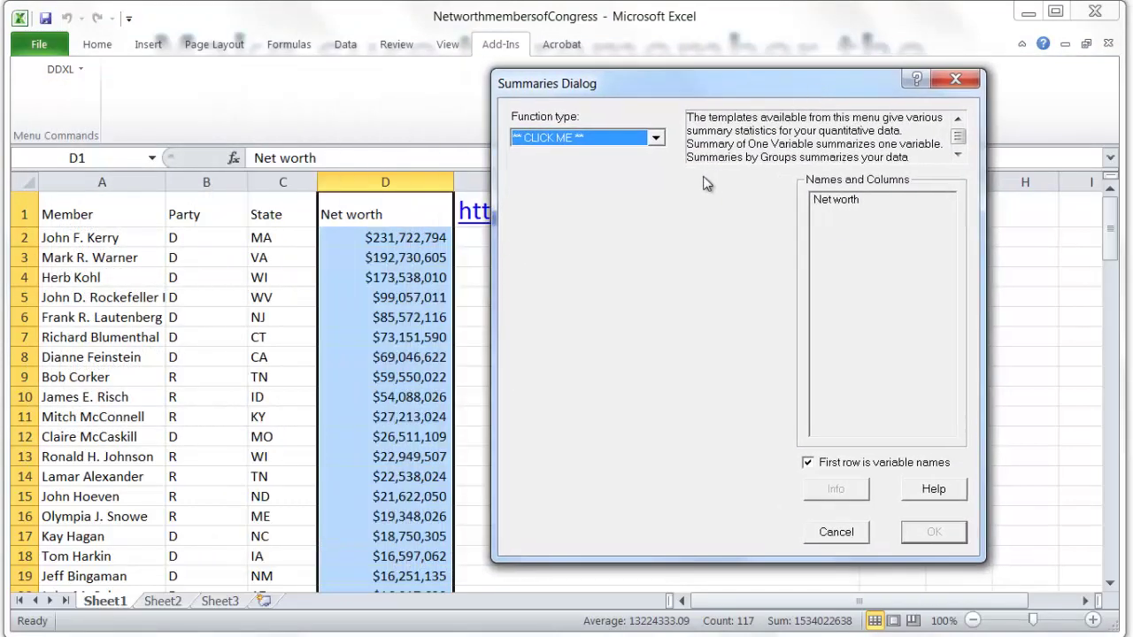
{"action": "left_click", "coordinate": [657, 139]}
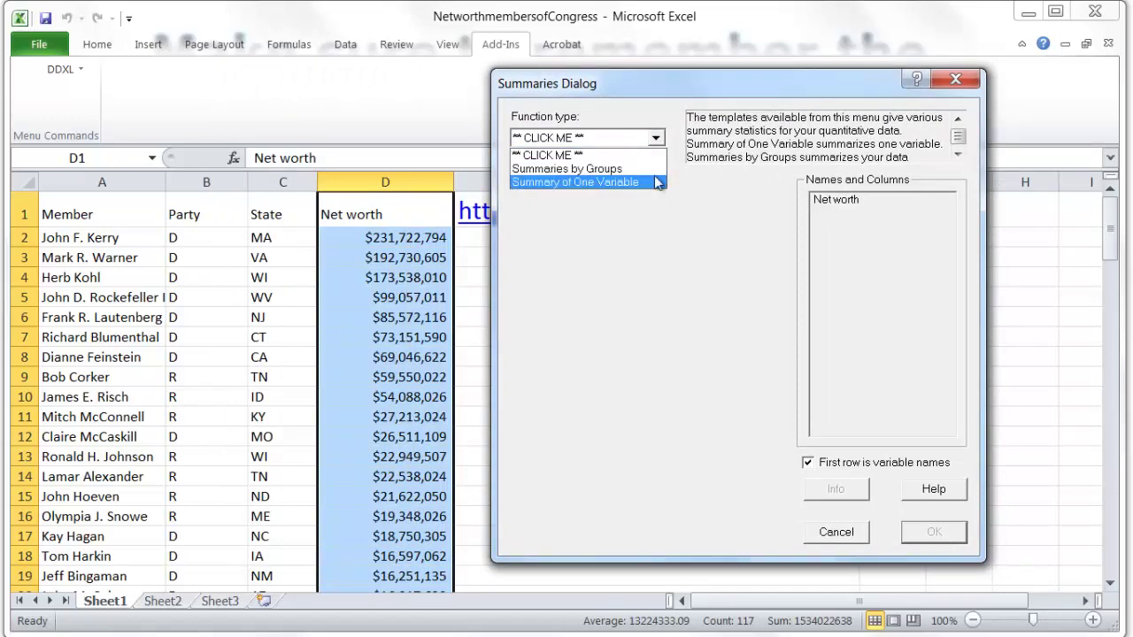
{"action": "left_click", "coordinate": [657, 182]}
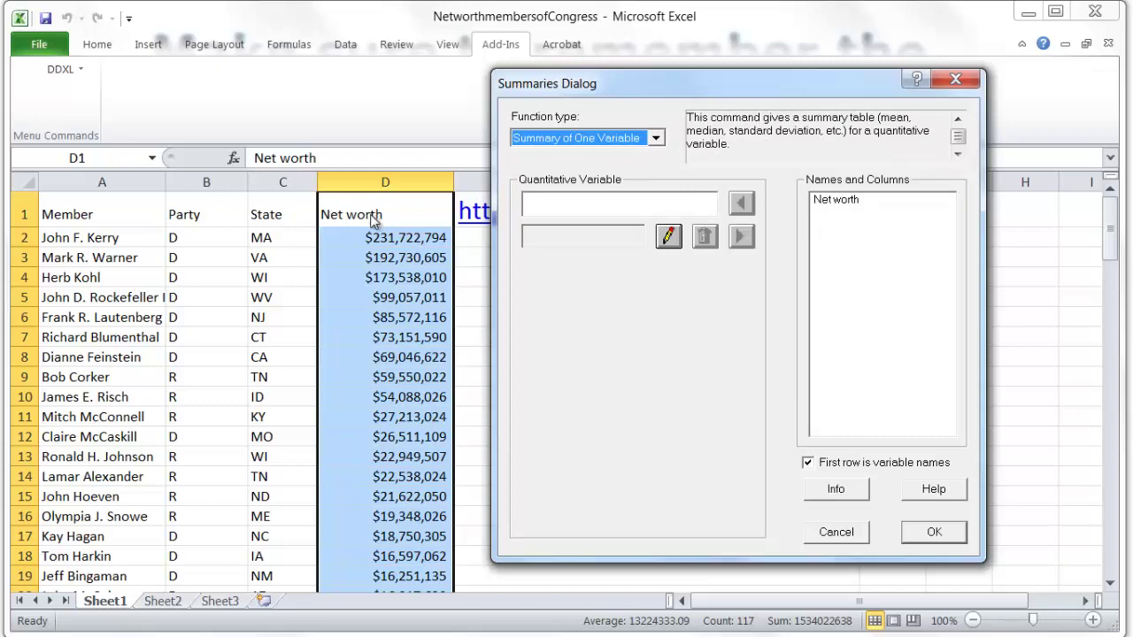
{"action": "left_click", "coordinate": [834, 200]}
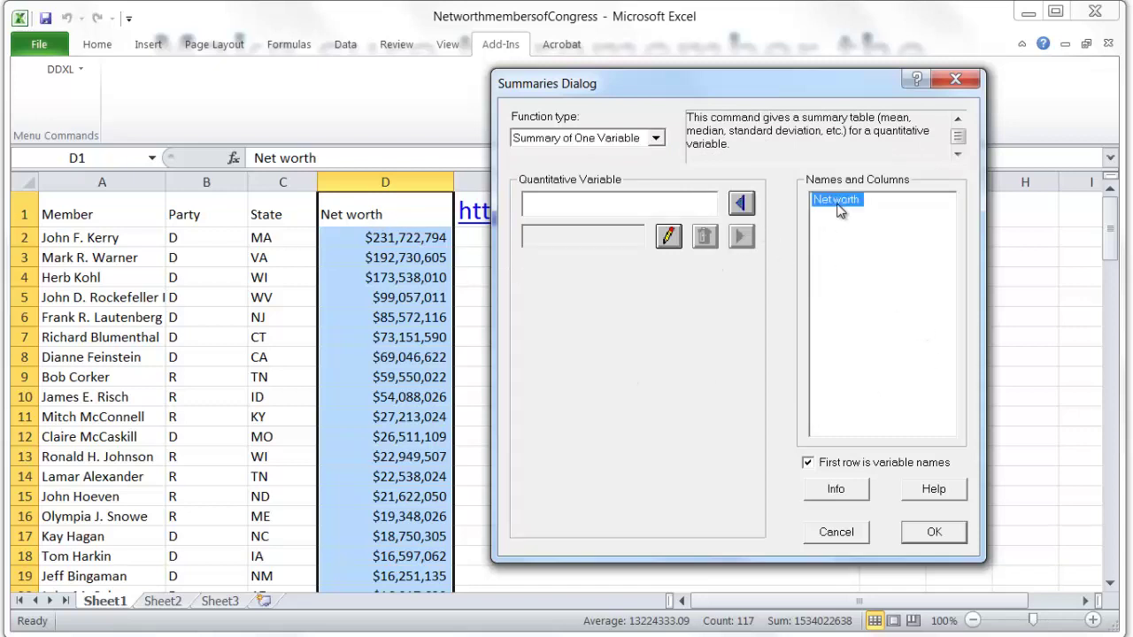
{"action": "left_click", "coordinate": [742, 203]}
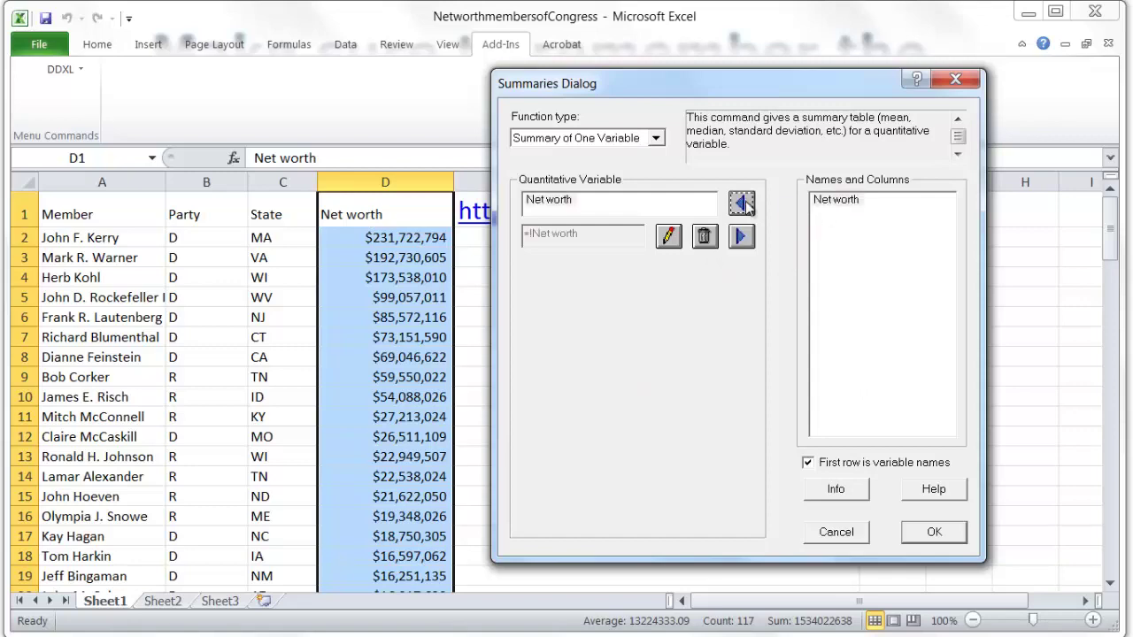